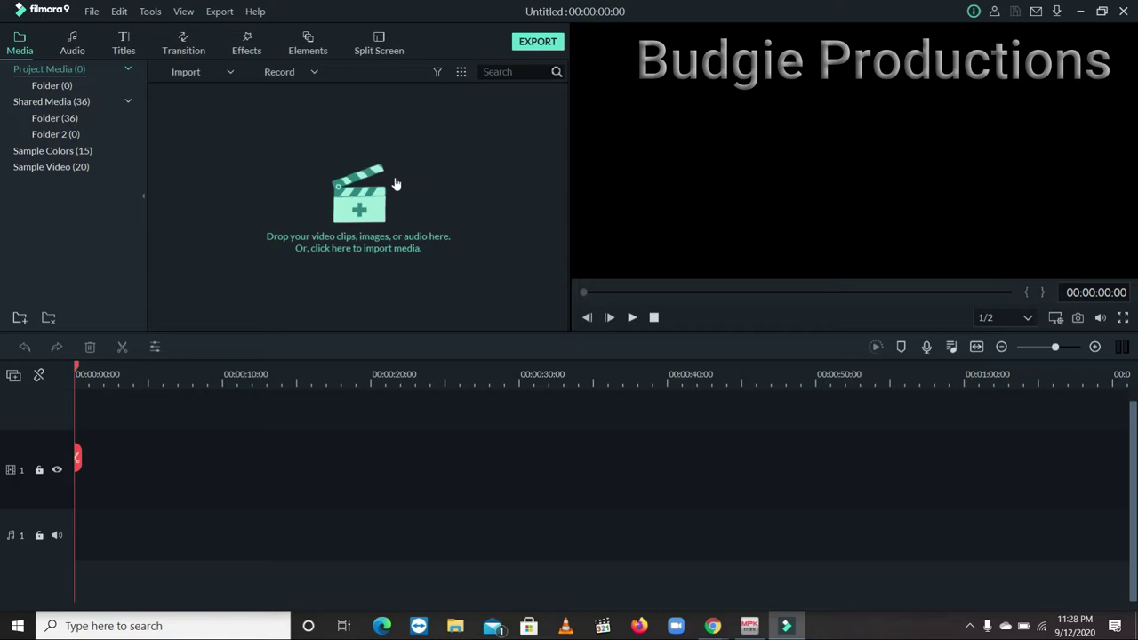
Step: Import the BeachDrone video from the Downloads folder into the project media
click(212, 78)
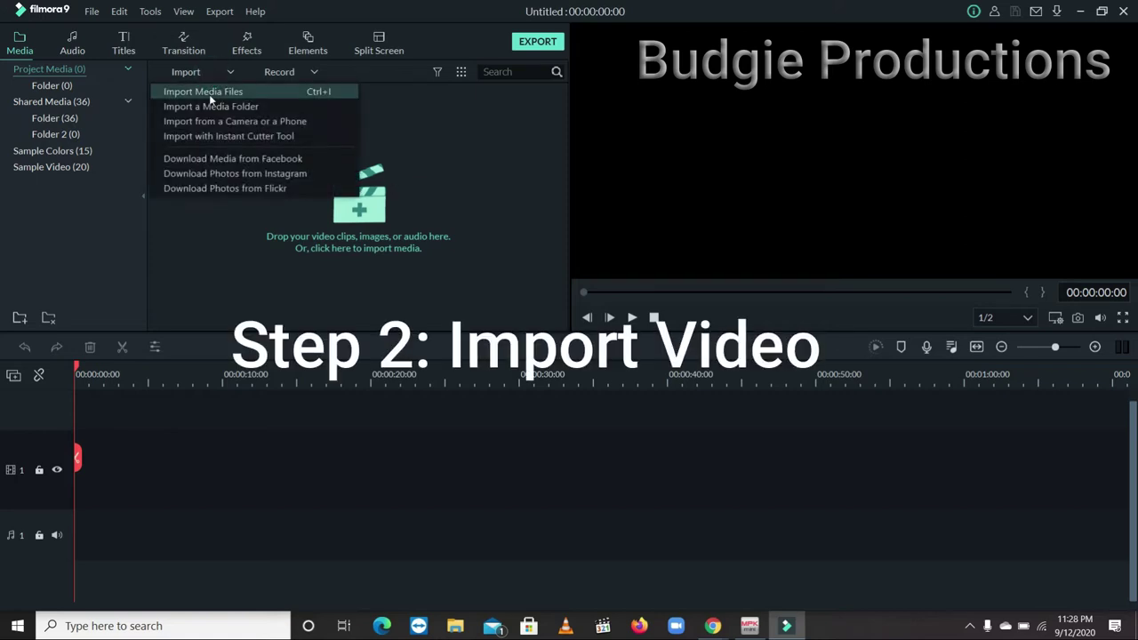
click(210, 91)
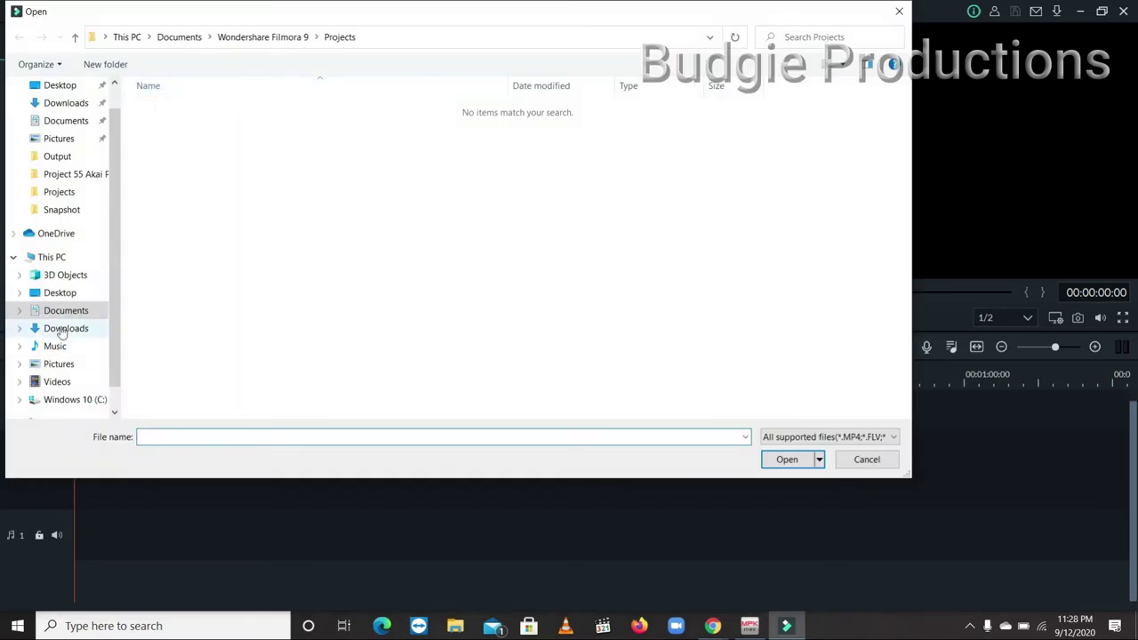
click(64, 329)
scroll(294, 241, down, 7)
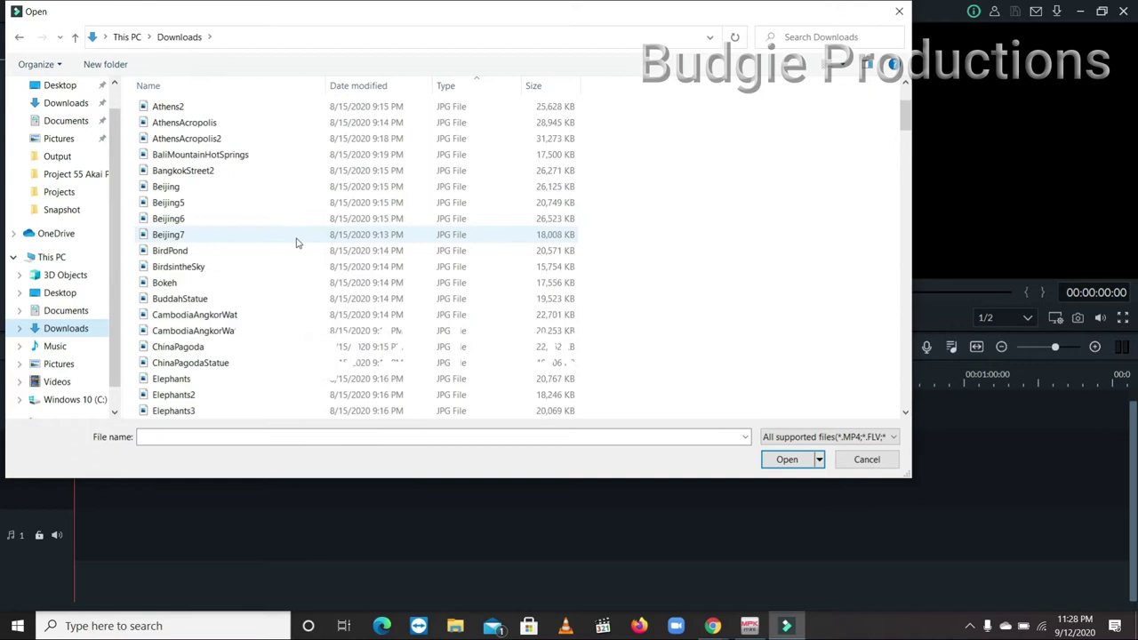
scroll(297, 242, down, 4)
scroll(297, 242, down, 18)
scroll(297, 242, down, 8)
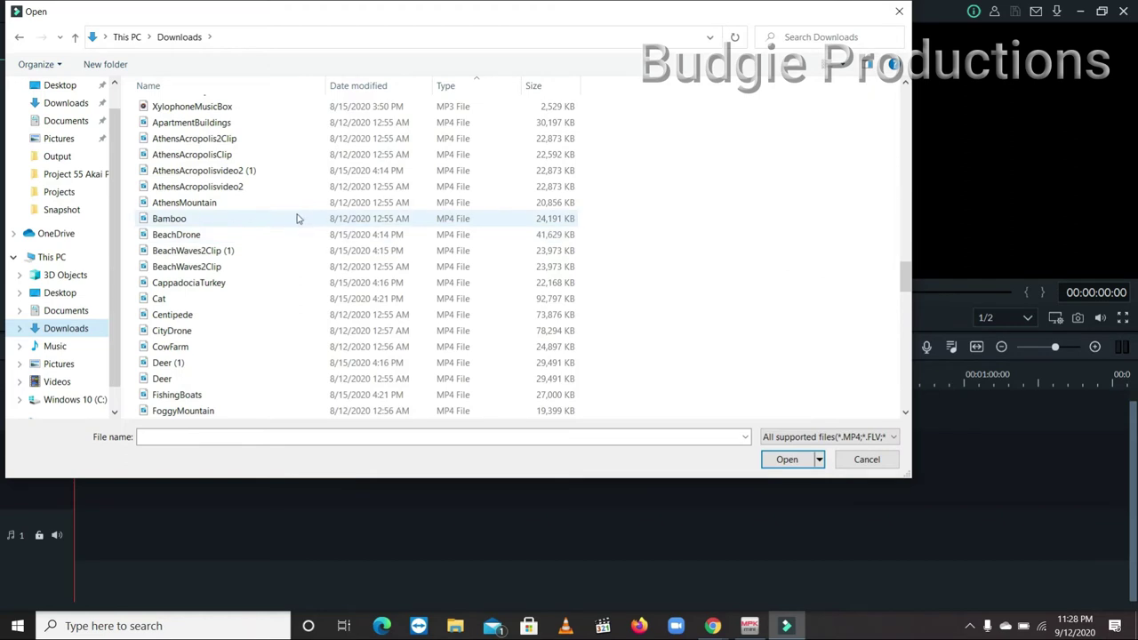
click(295, 242)
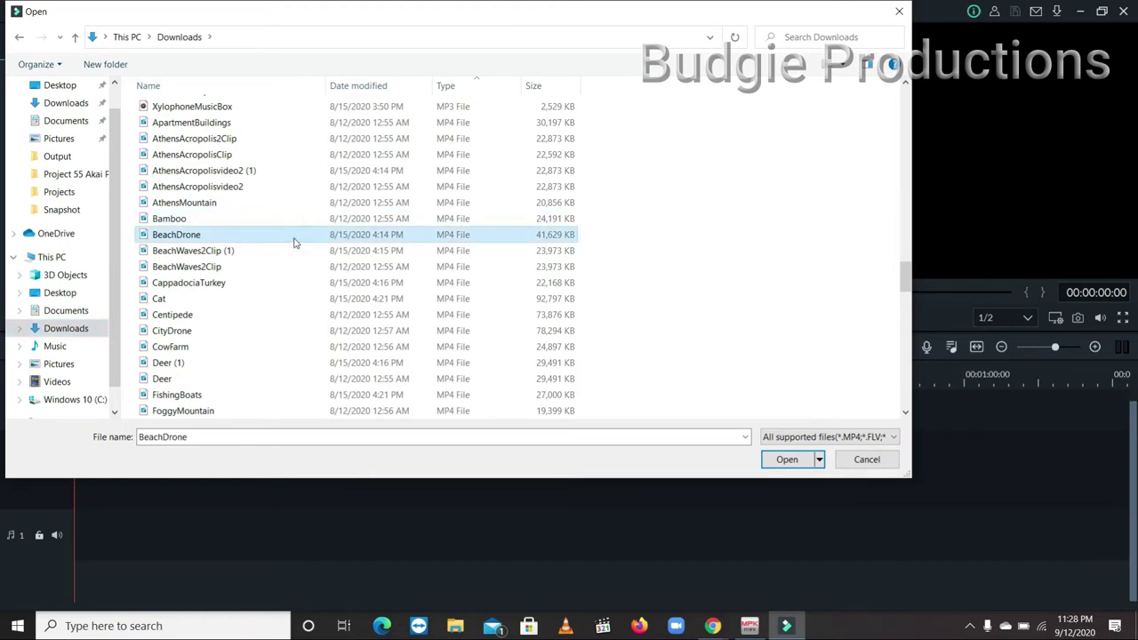
click(786, 459)
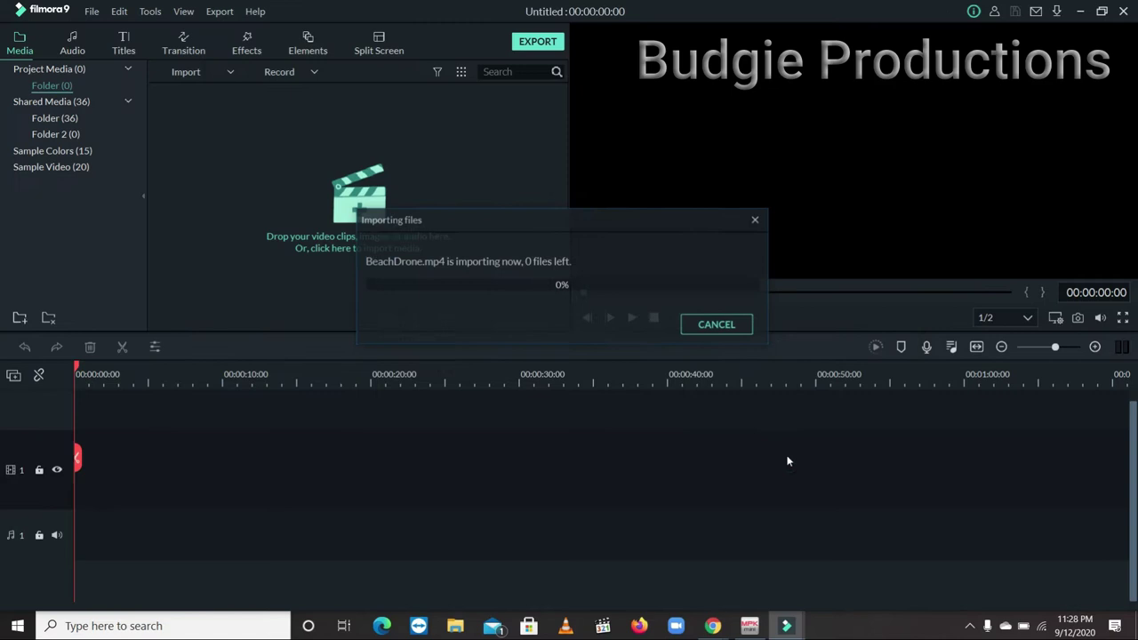
Step: Place the BeachDrone clip at the timeline start above video track 1, keeping the 1920 x 1080 25fps project settings, and play it through
drag(251, 157, 180, 215)
mouse_move(195, 154)
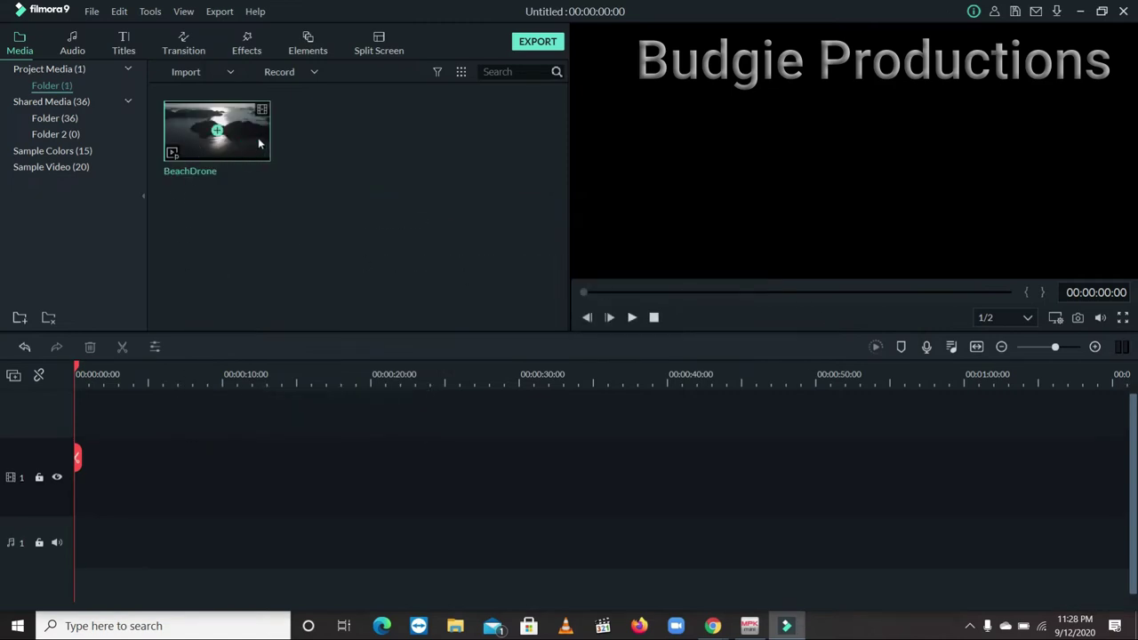
drag(243, 167, 82, 430)
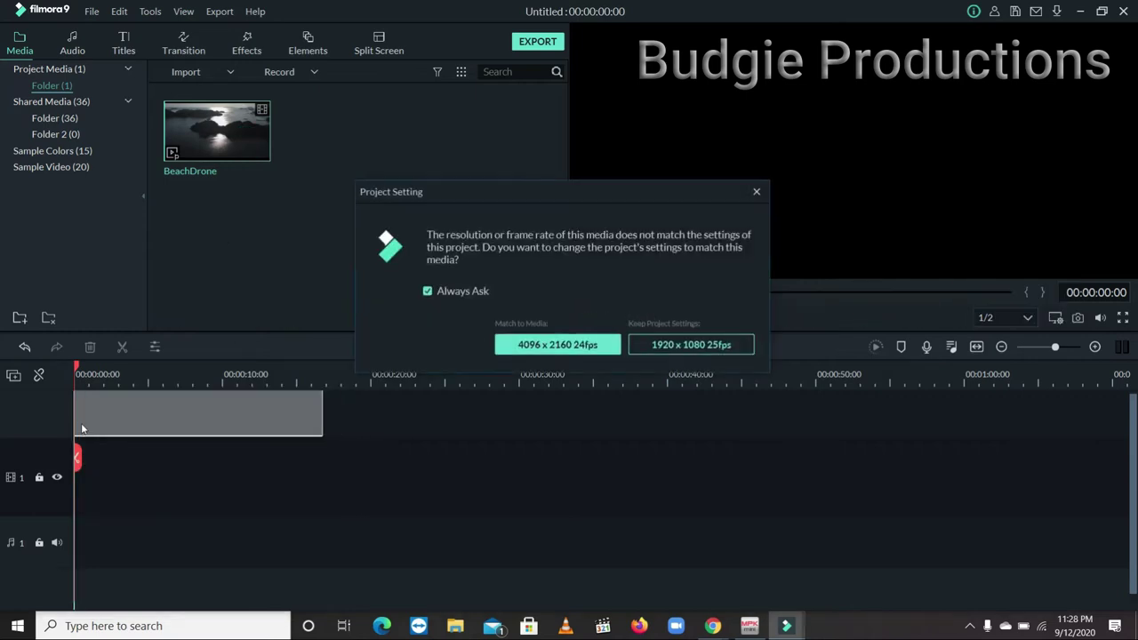
click(697, 346)
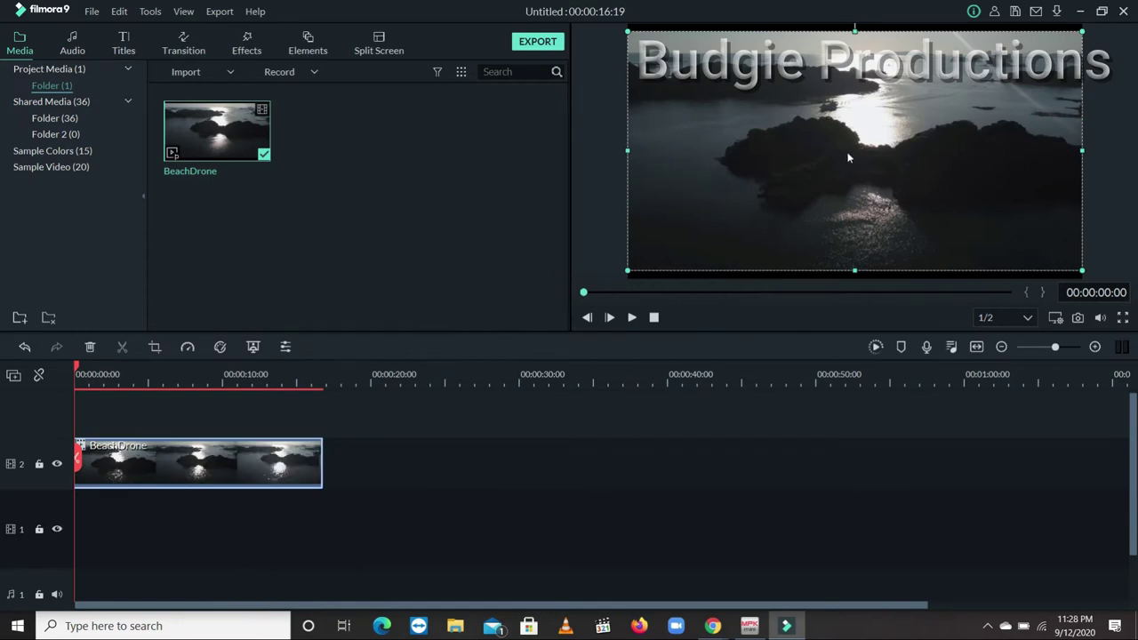
click(632, 318)
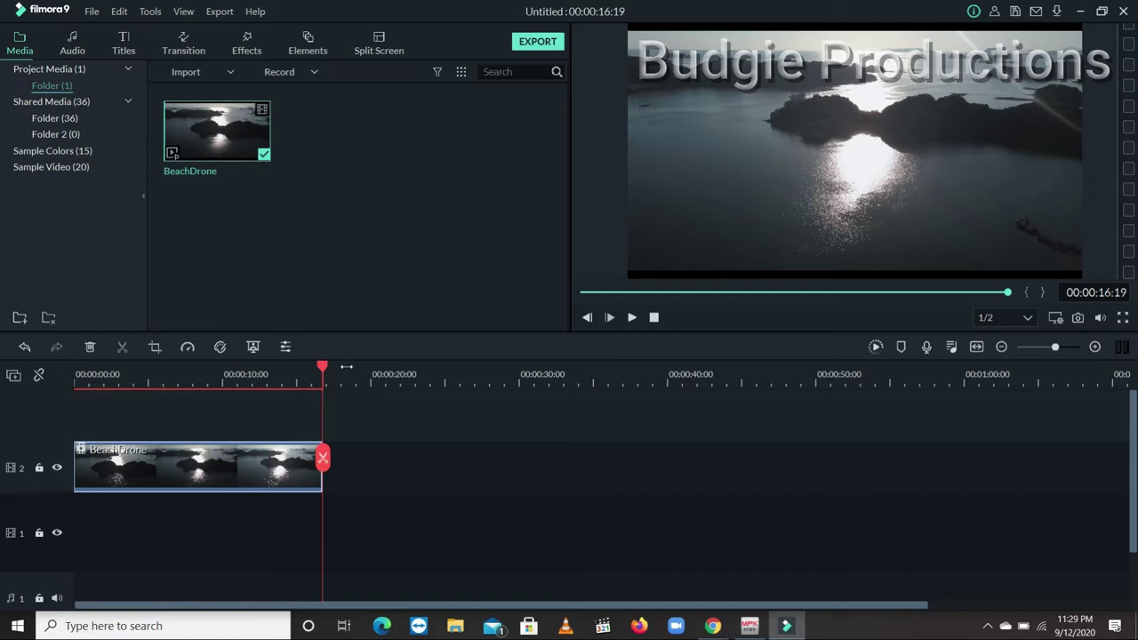
drag(323, 380, 66, 409)
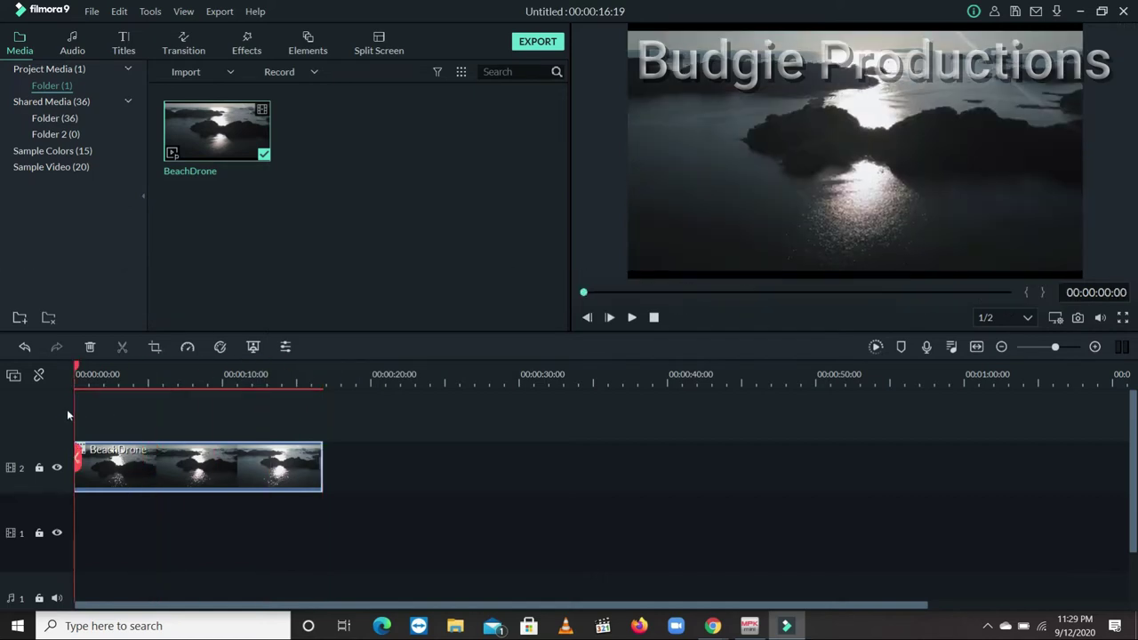
Step: Add a Default Title above the BeachDrone clip at the timeline start and move its text to the lower part of the frame
click(123, 44)
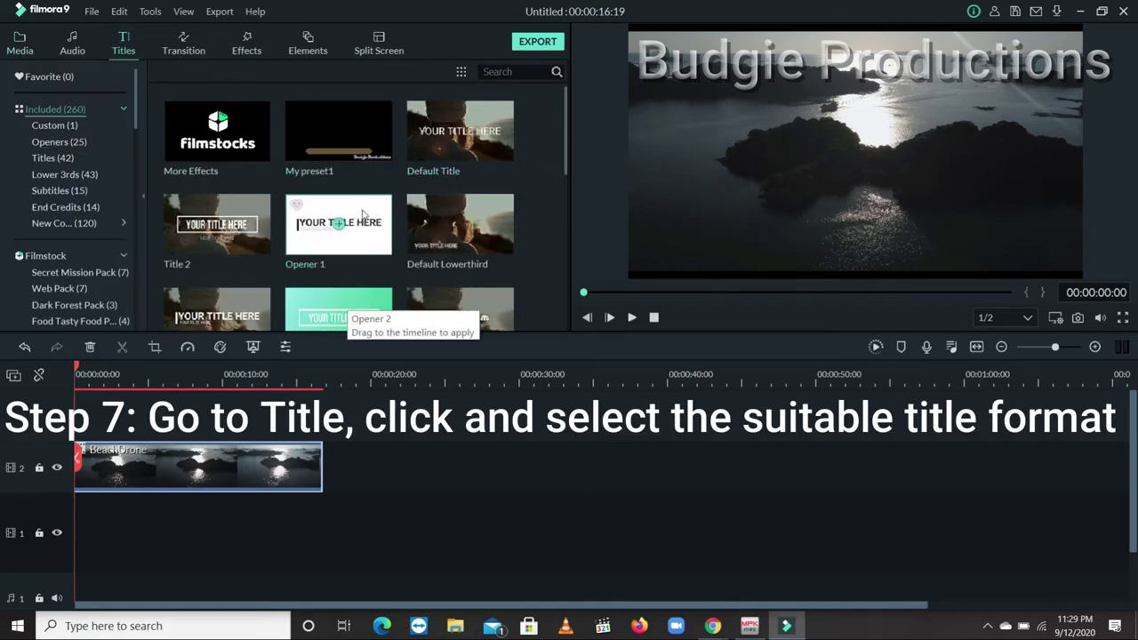
scroll(317, 178, down, 10)
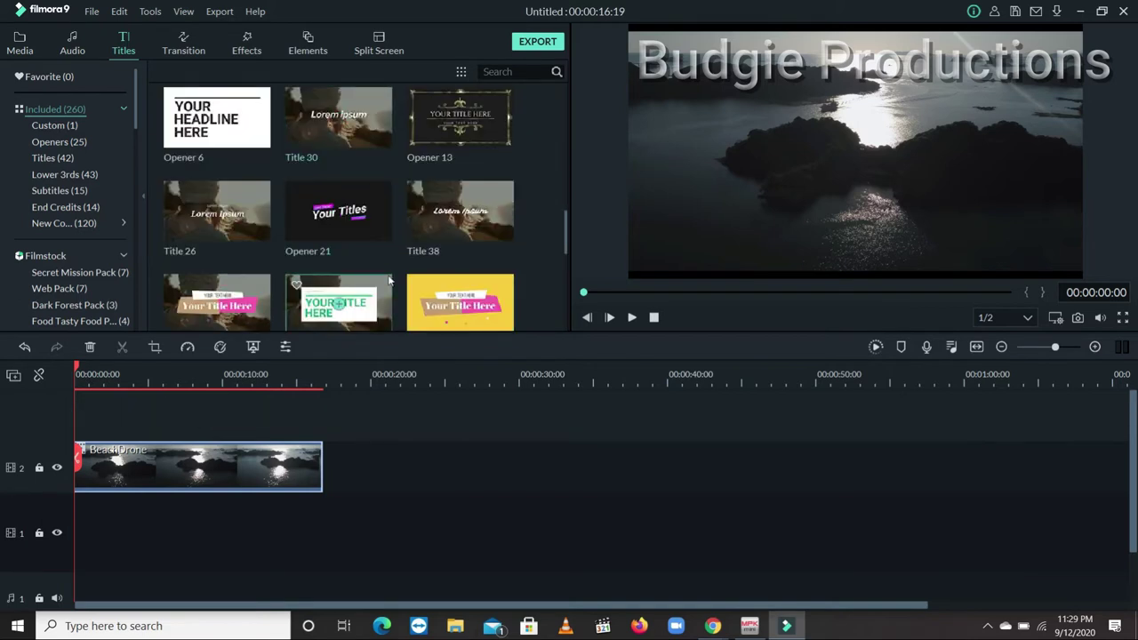
scroll(456, 138, up, 10)
drag(480, 142, 80, 405)
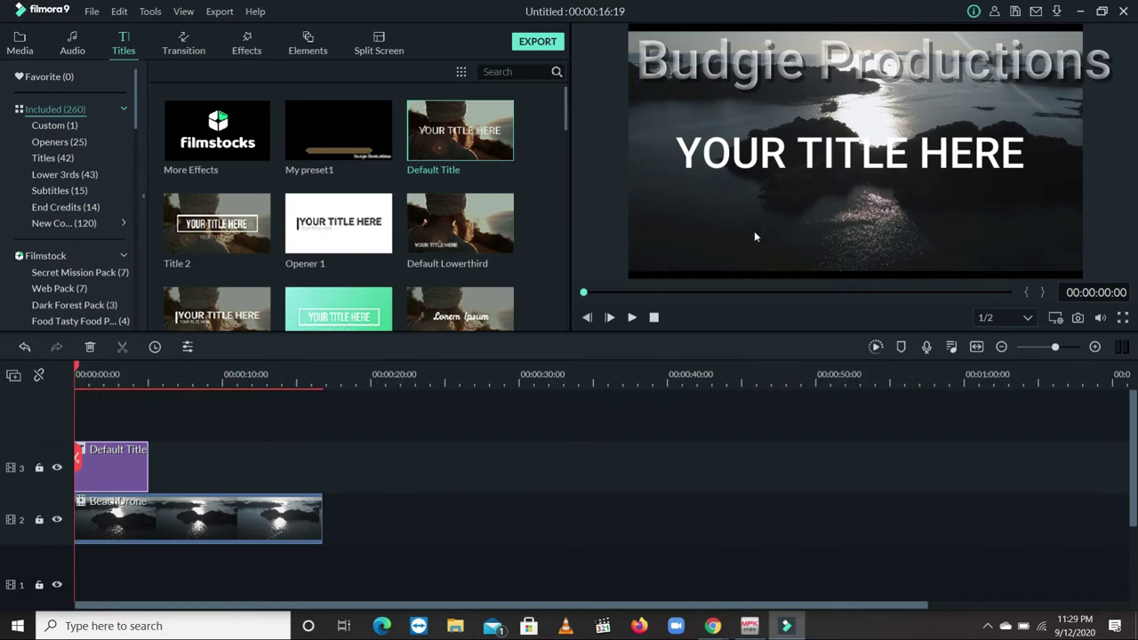
double_click(825, 153)
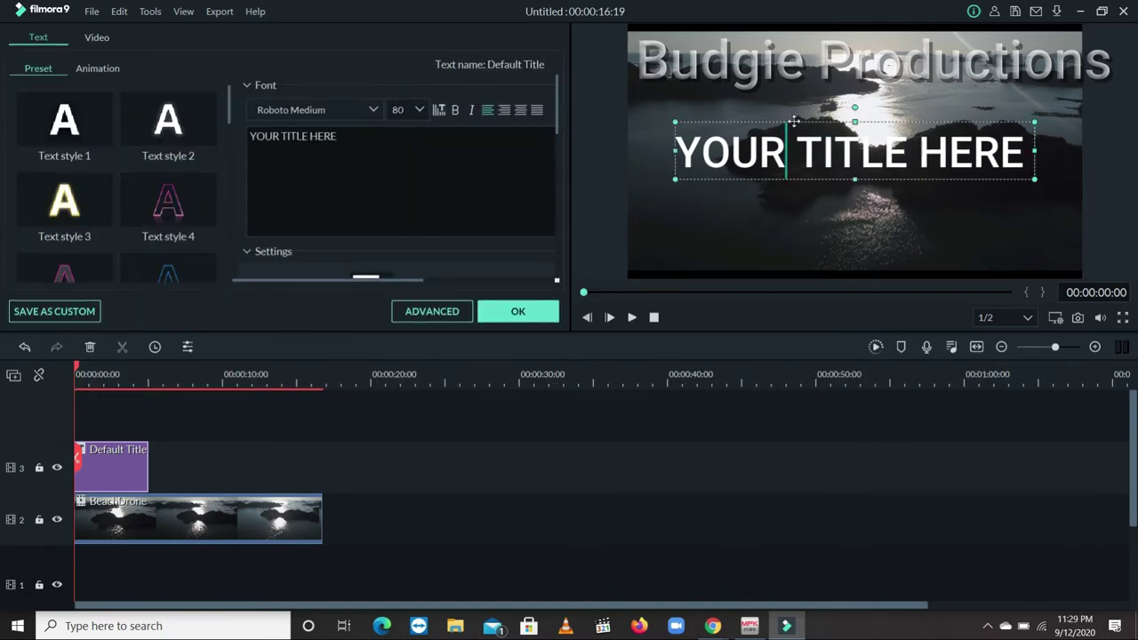
drag(794, 122, 789, 185)
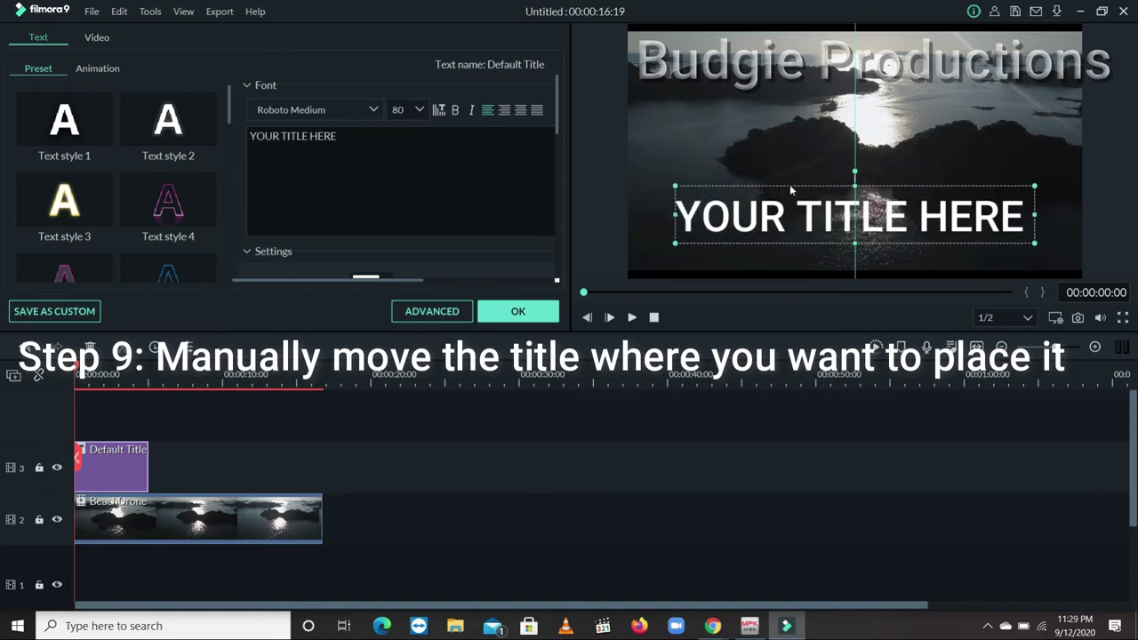
Step: Replace the title's text with "Welcome to Filmora" and scale the text box down slightly
key(ctrl+a)
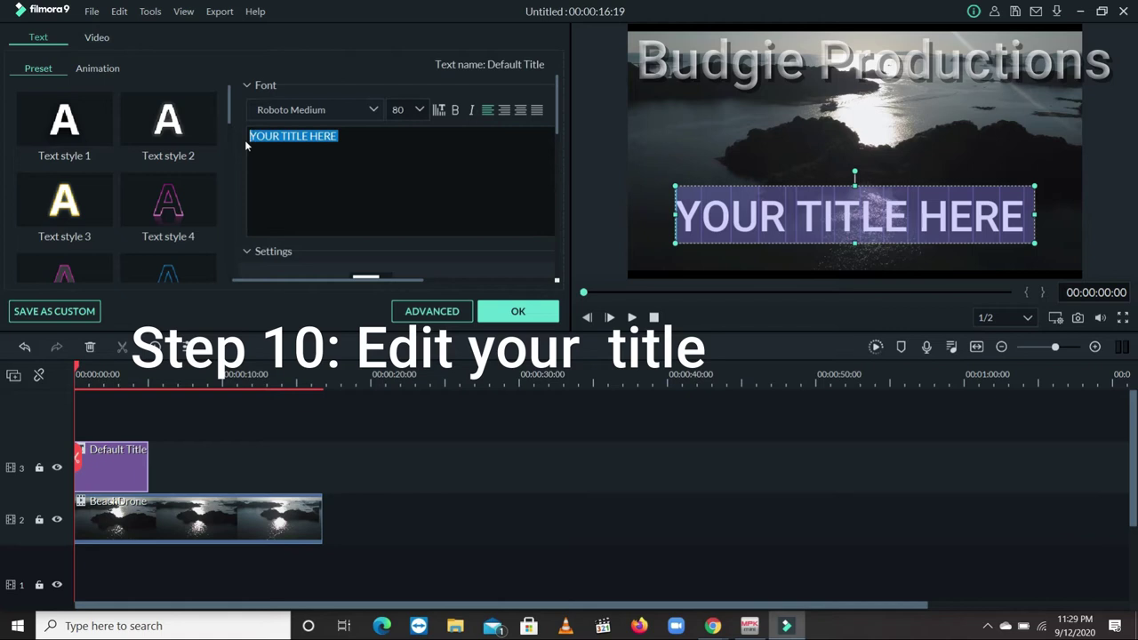
key(BackSpace)
text(Welcome)
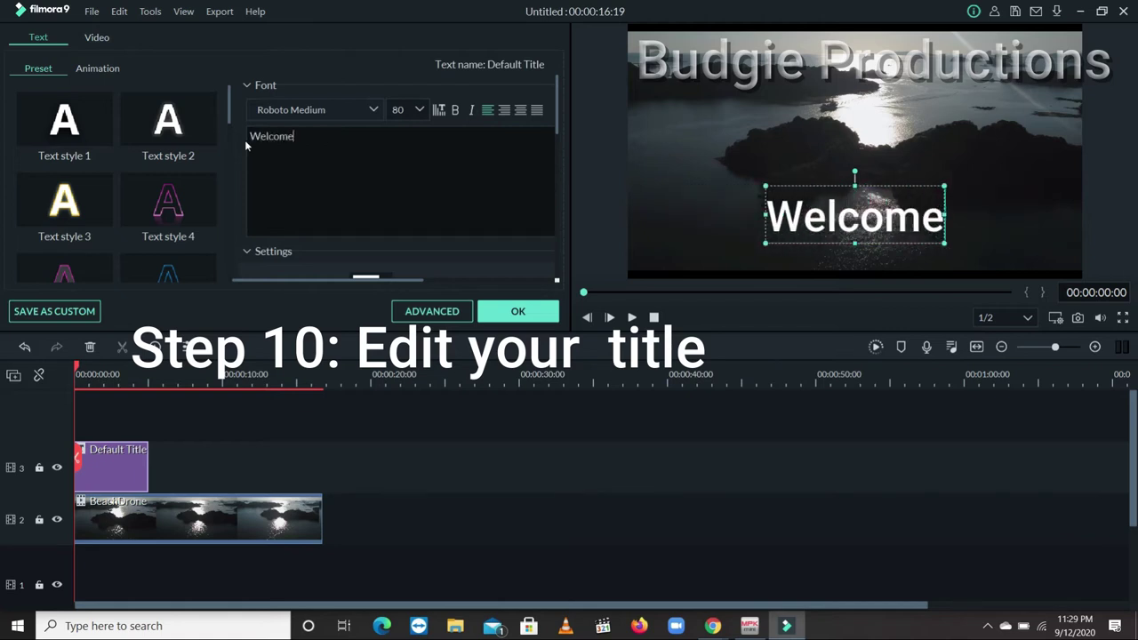
text( to Filmora)
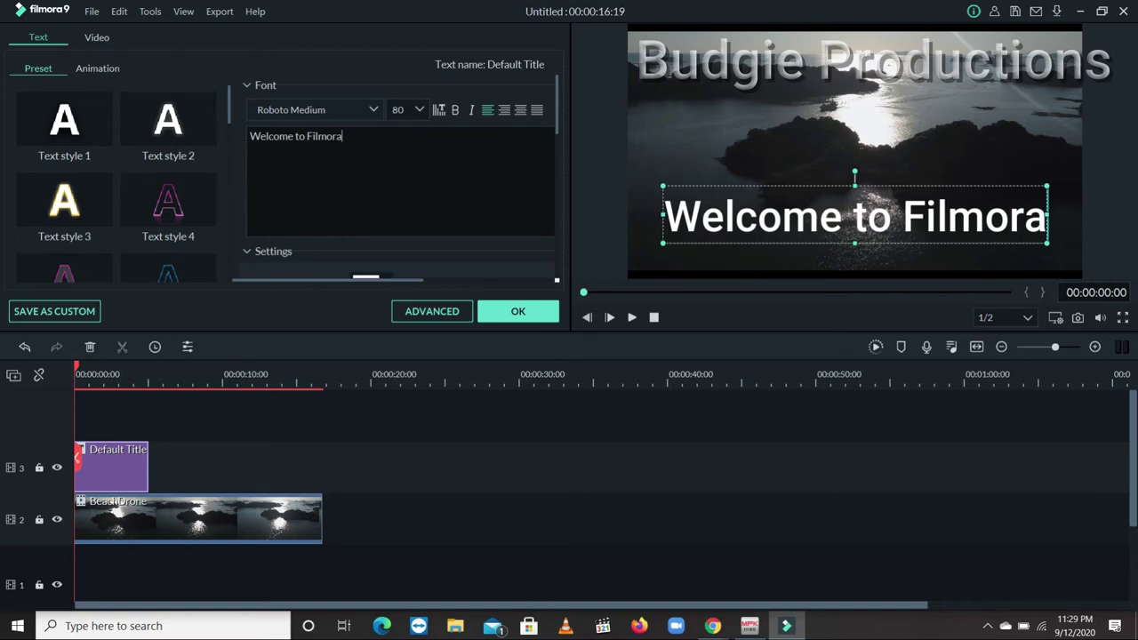
drag(663, 187, 756, 240)
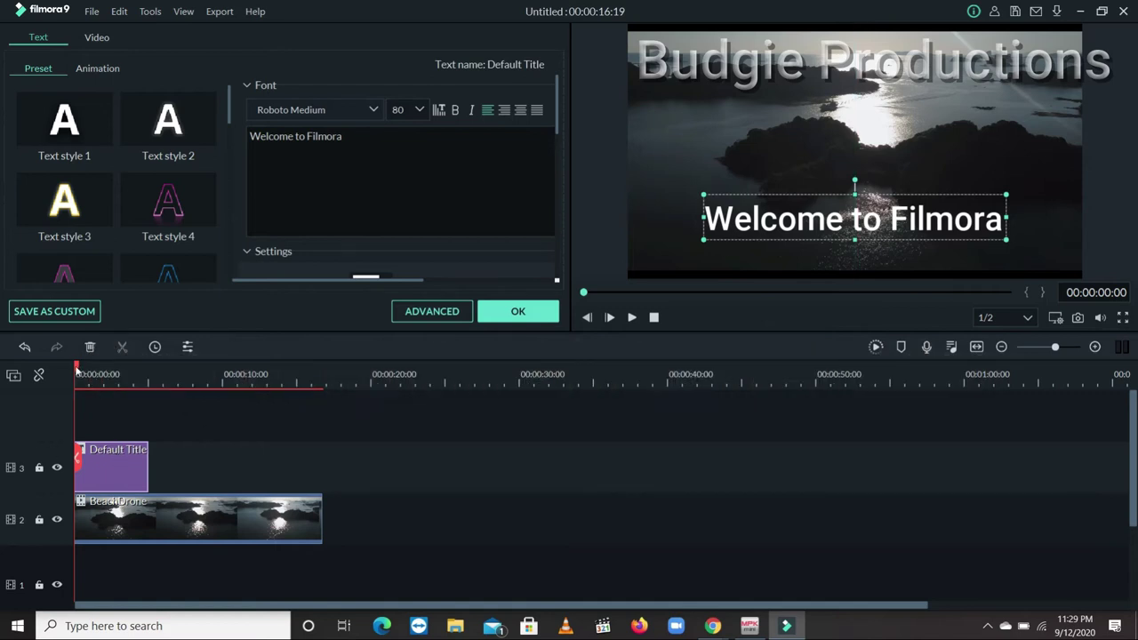
Step: Try Text style 17 and Text style 18 on the title text, and apply the Text style 16 preset
drag(75, 365, 75, 428)
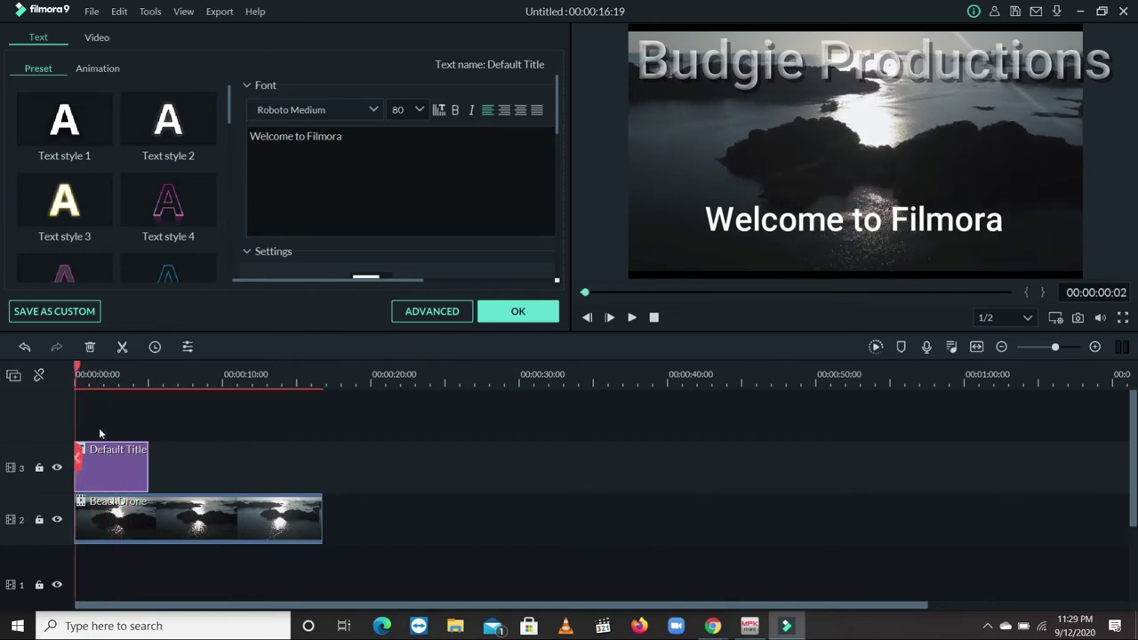
click(765, 215)
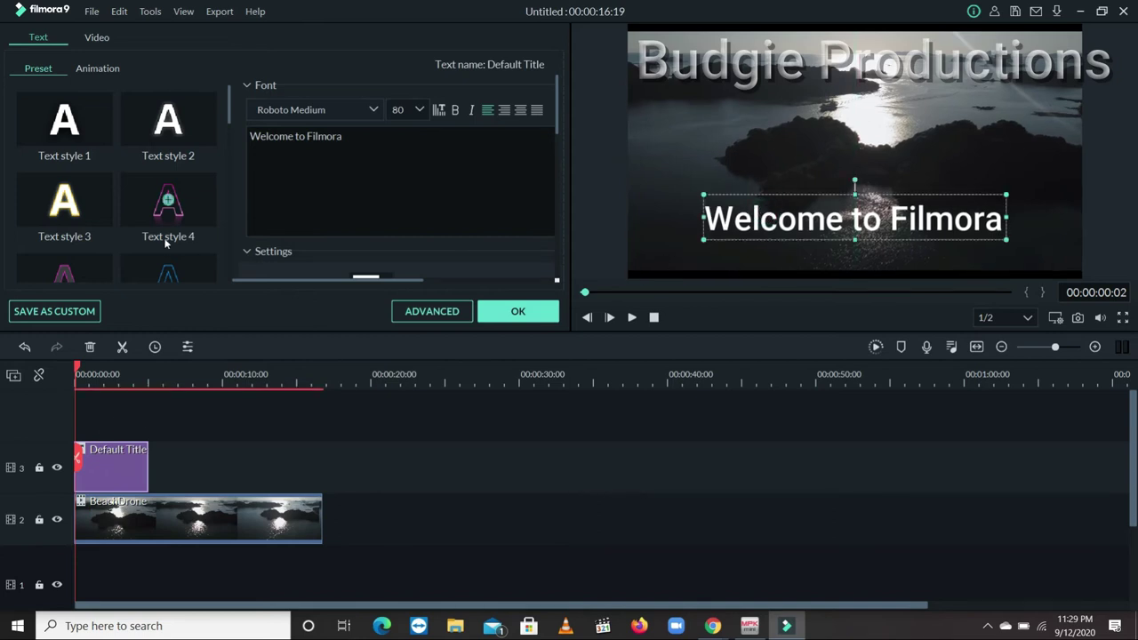
scroll(160, 231, down, 5)
scroll(71, 253, down, 3)
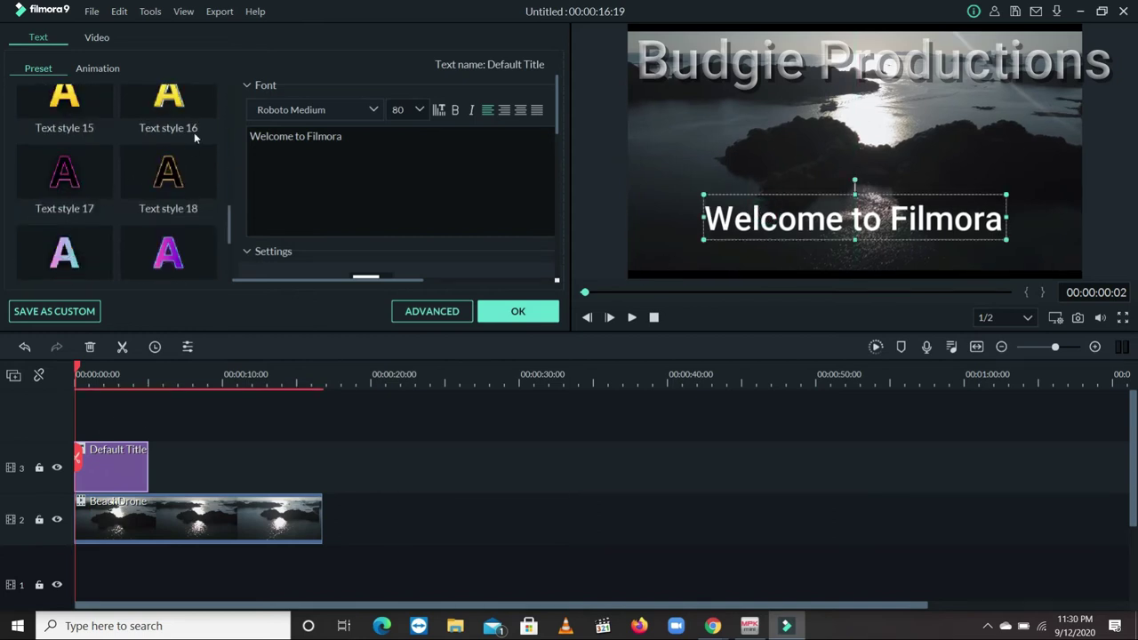
click(64, 172)
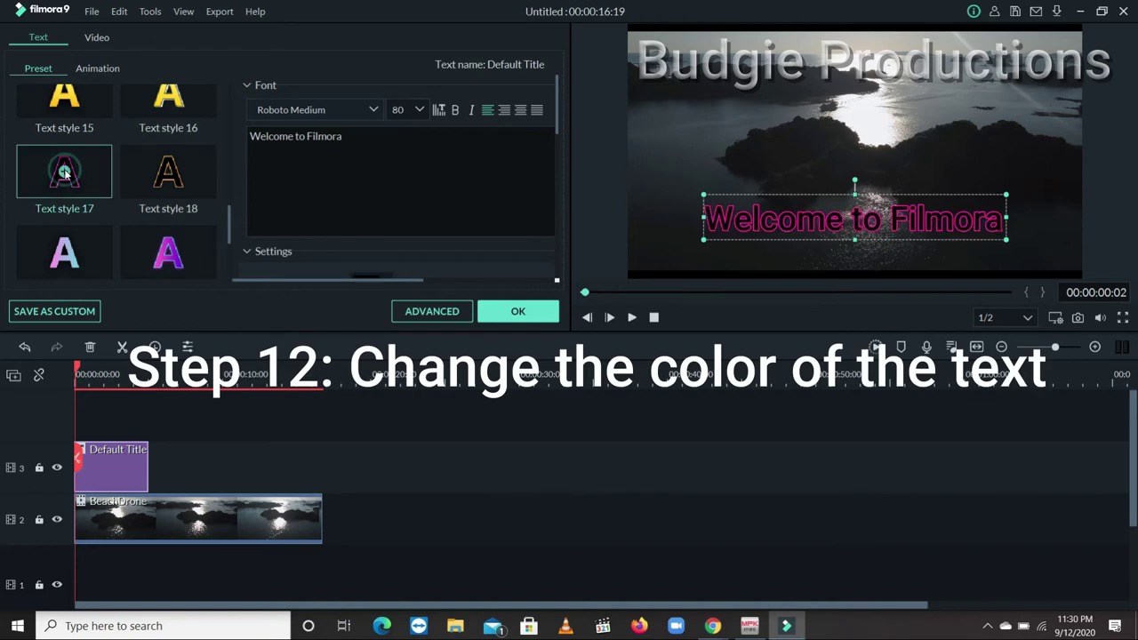
click(168, 172)
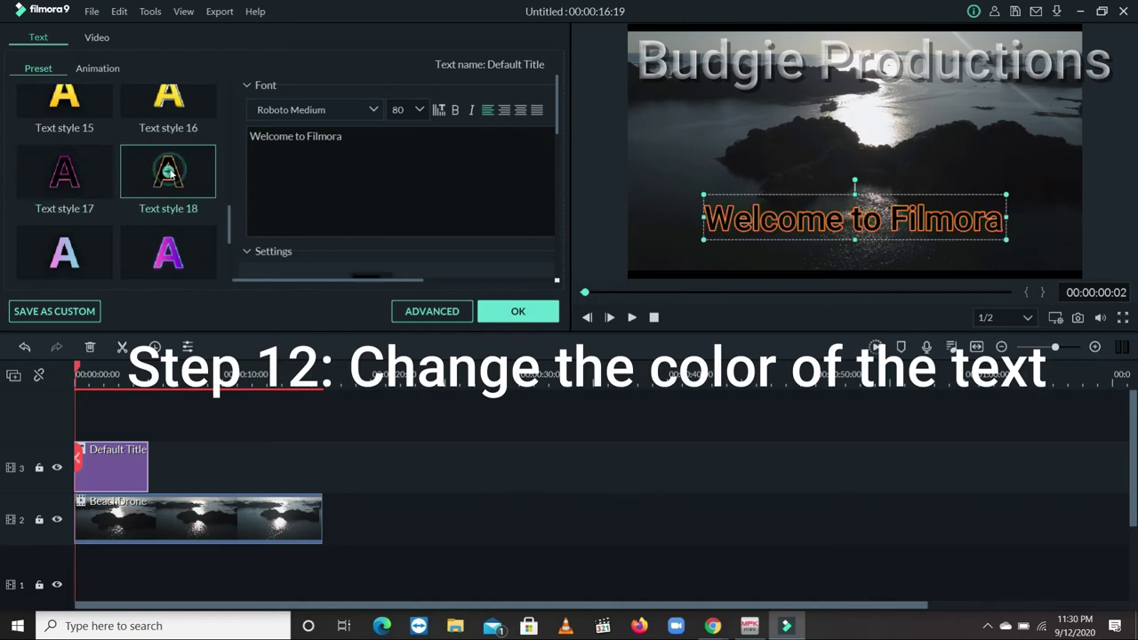
click(168, 97)
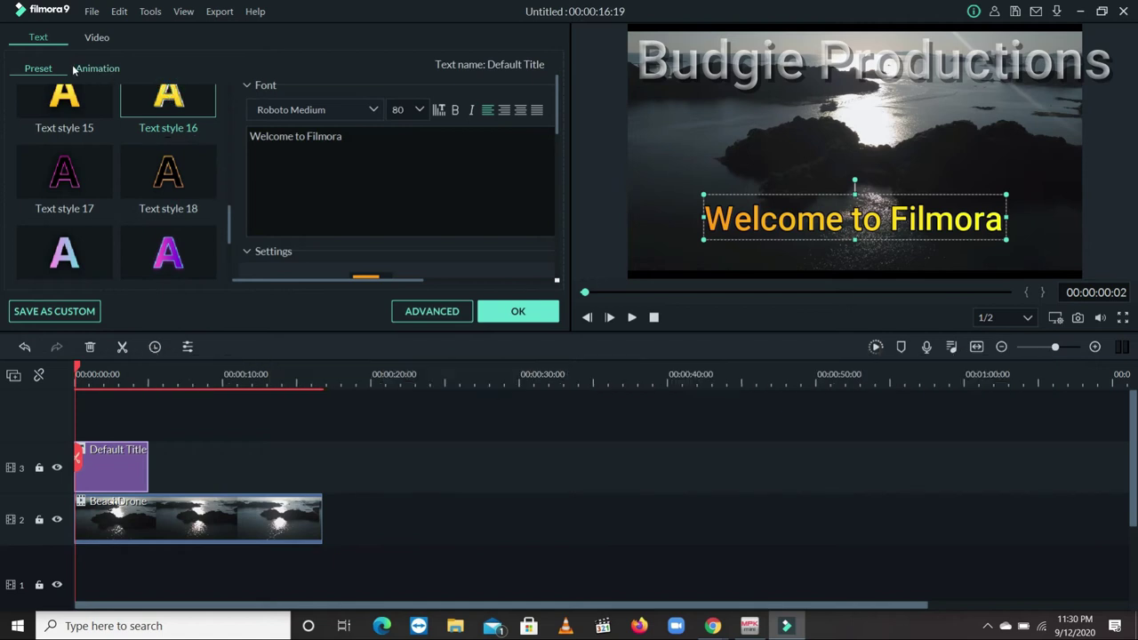
Step: Try the Cinema style animation on the title text, and apply the Random animation
click(100, 69)
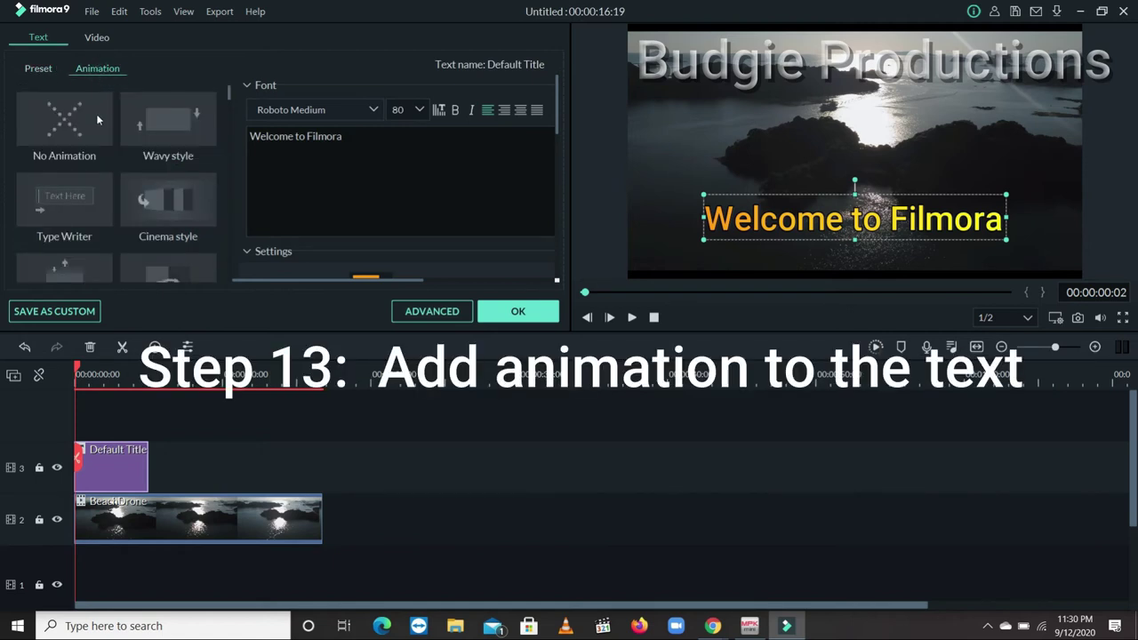
click(169, 210)
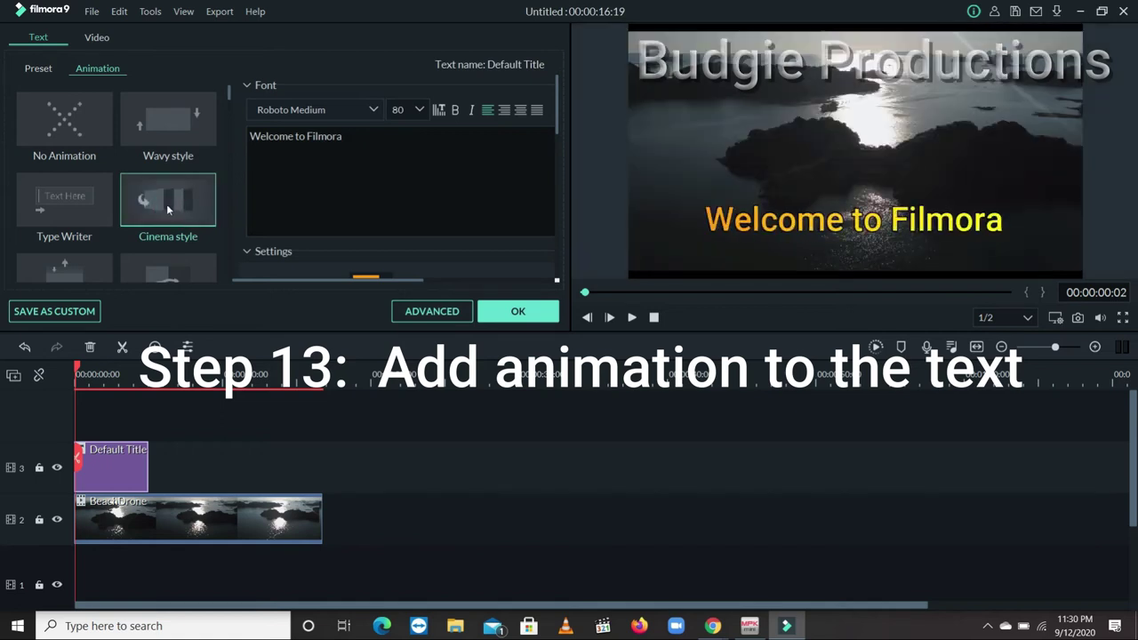
scroll(156, 212, down, 3)
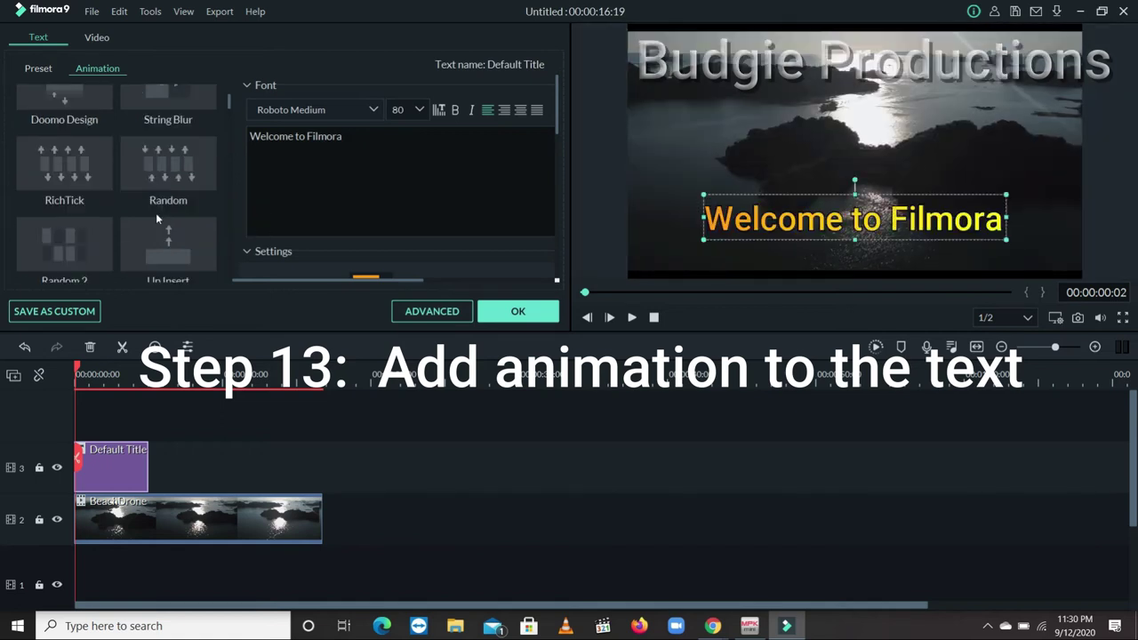
click(160, 166)
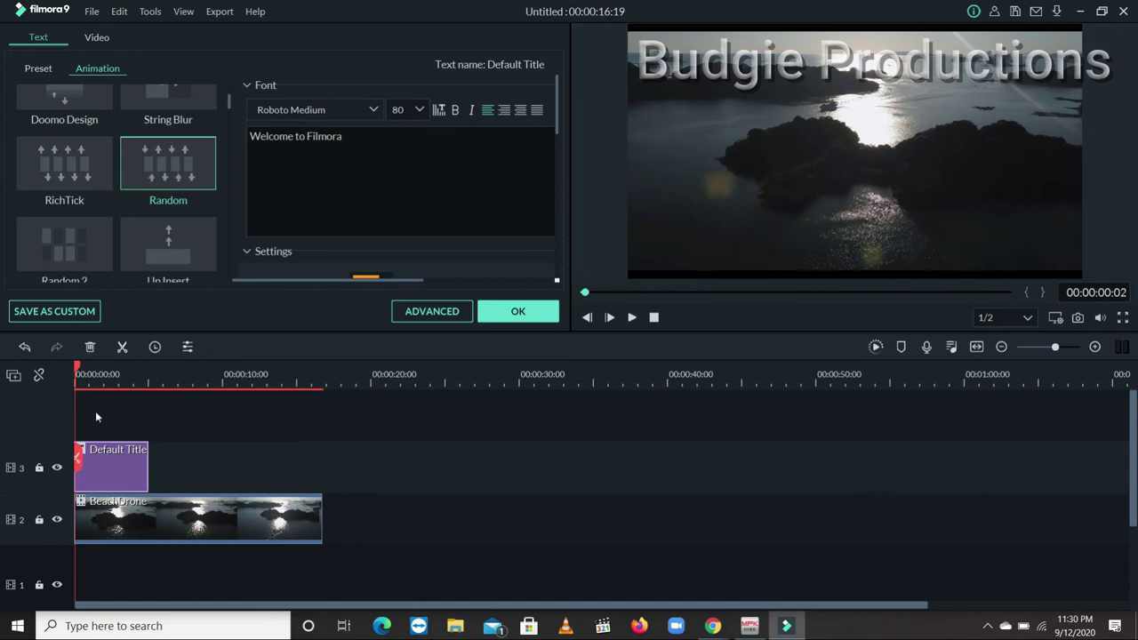
Step: Extend the title clip to end together with the BeachDrone clip and play the sequence
drag(147, 467, 322, 476)
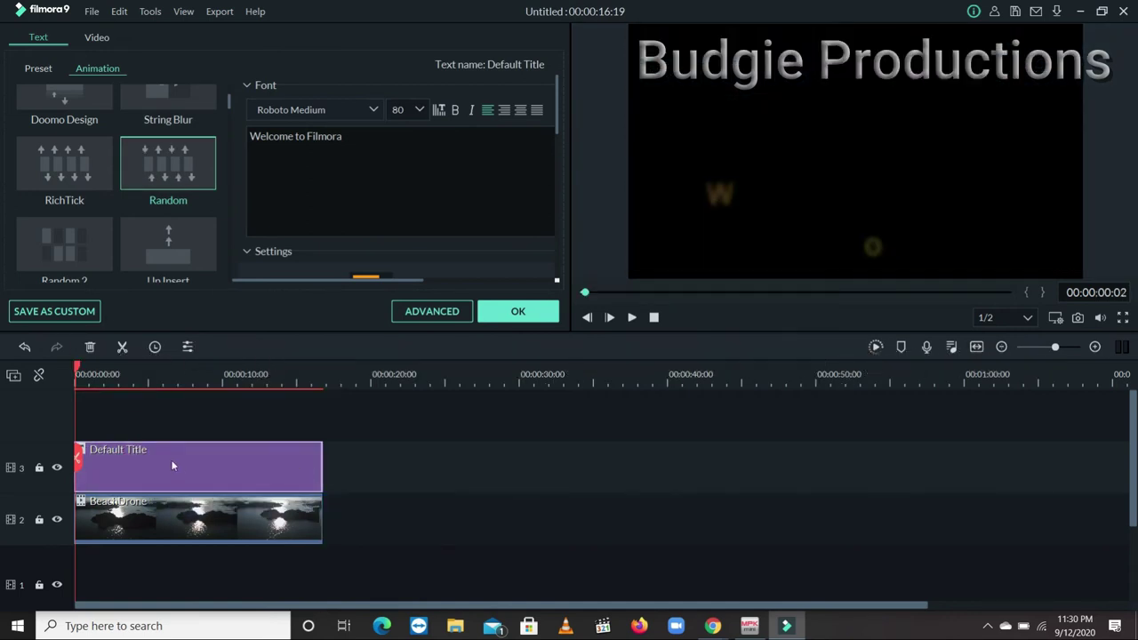
click(631, 317)
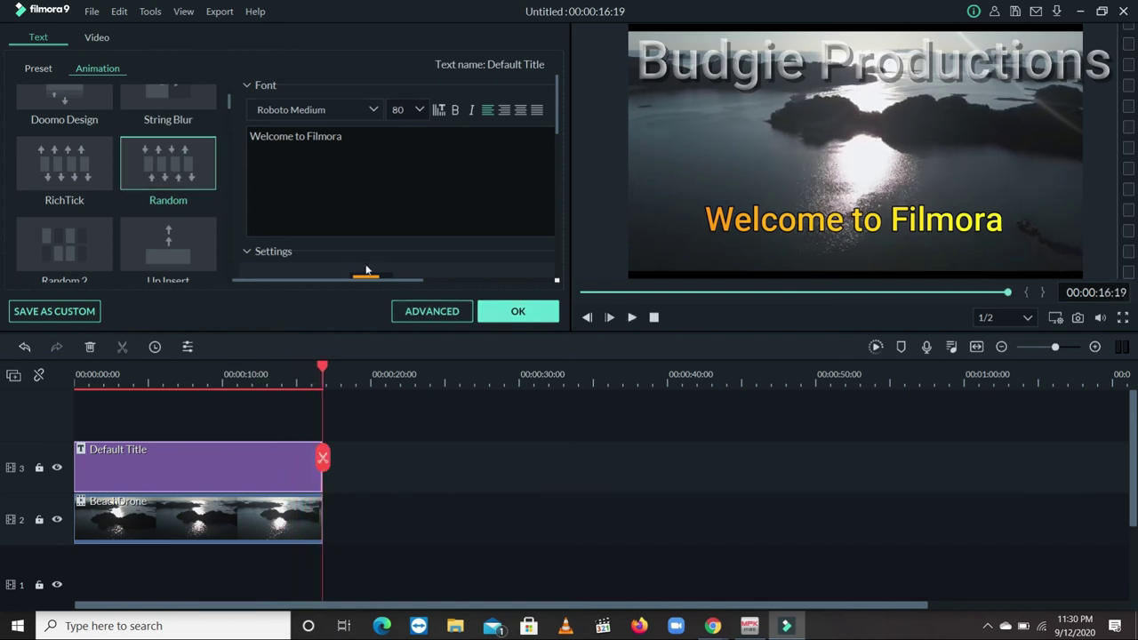
Step: In the advanced text editor, lengthen the title's opening animation to about 00:00:09:18, preview it from the start and accept the change
click(432, 310)
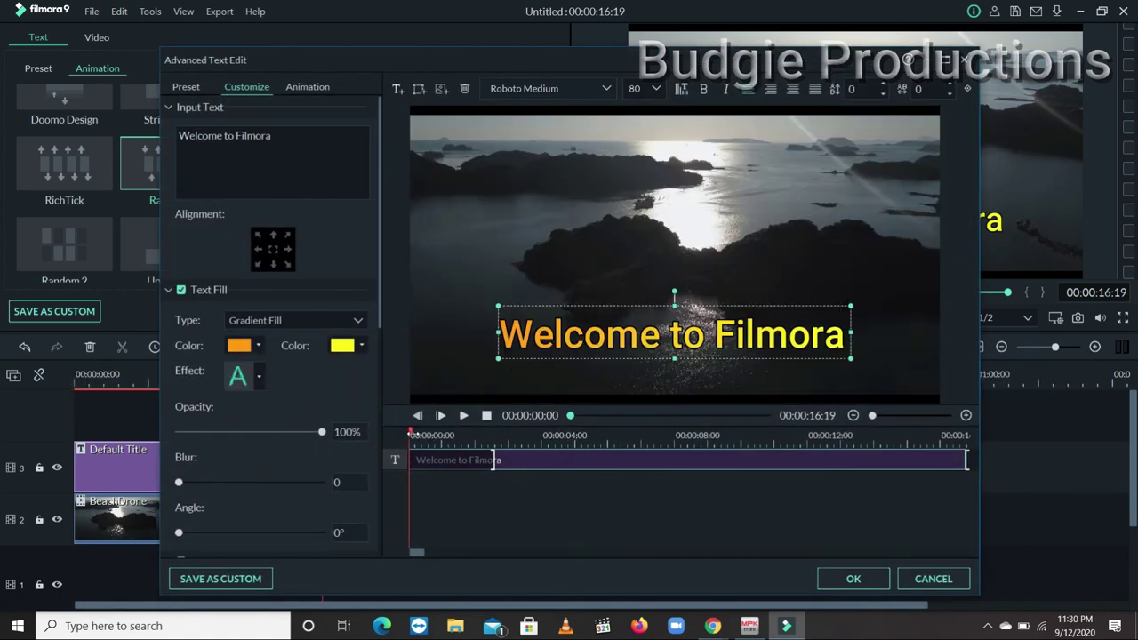
drag(411, 436, 608, 469)
drag(694, 487, 477, 491)
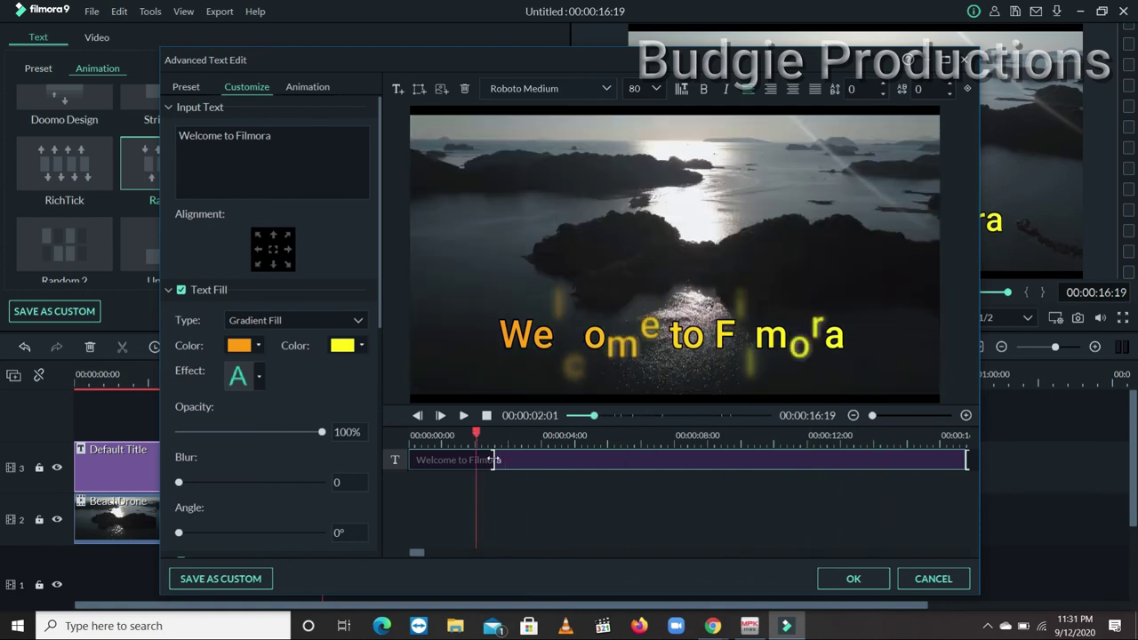
drag(495, 461, 729, 489)
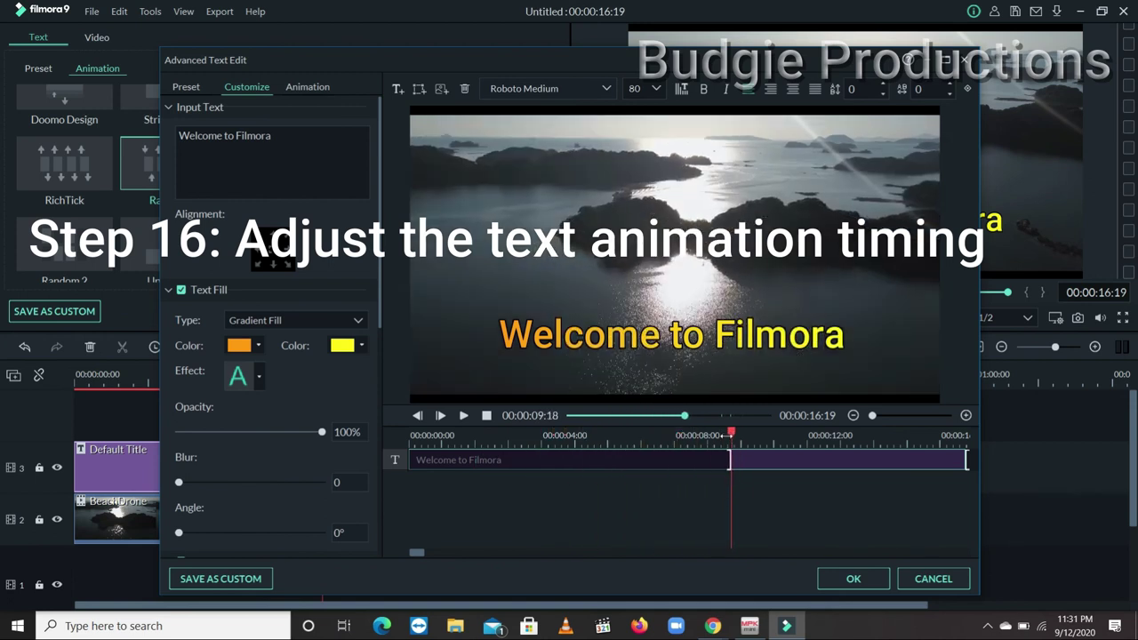
click(412, 465)
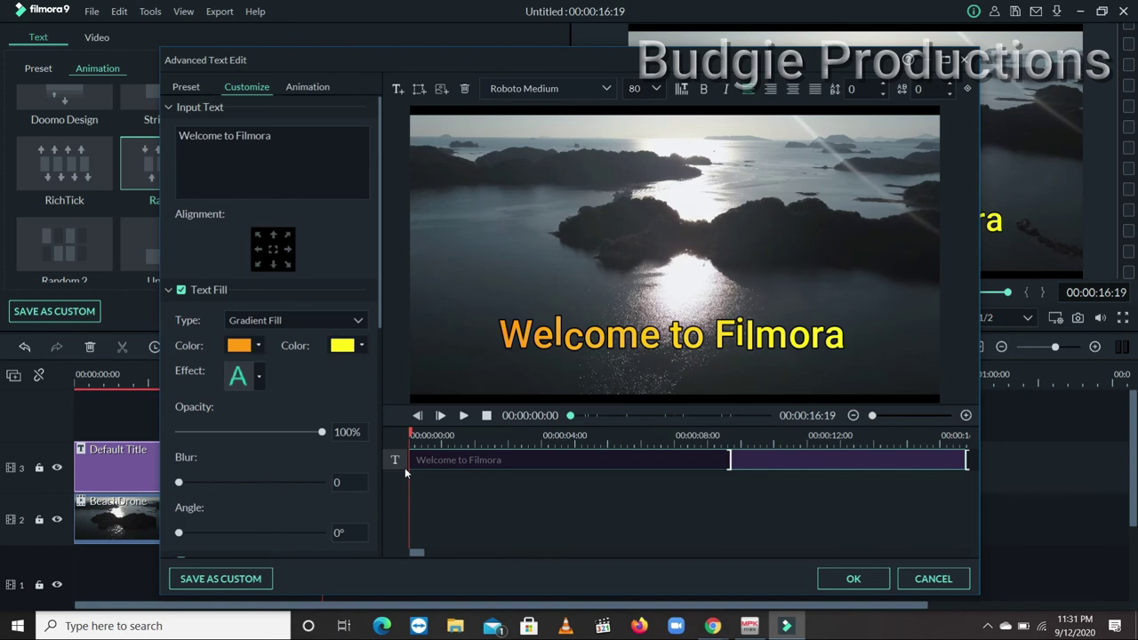
click(462, 415)
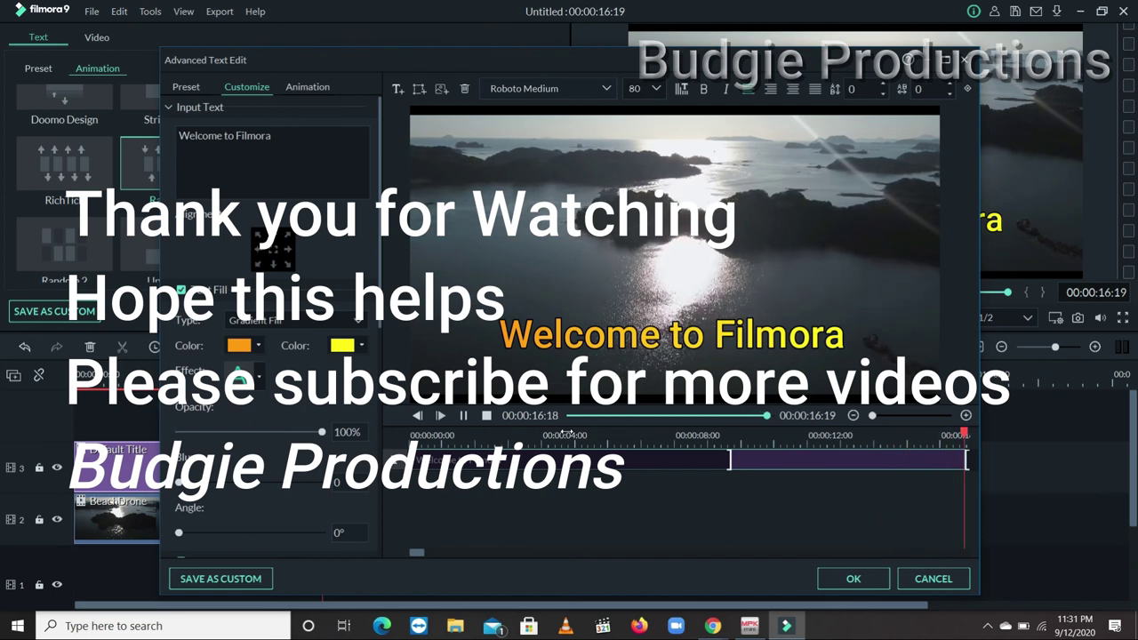
click(833, 579)
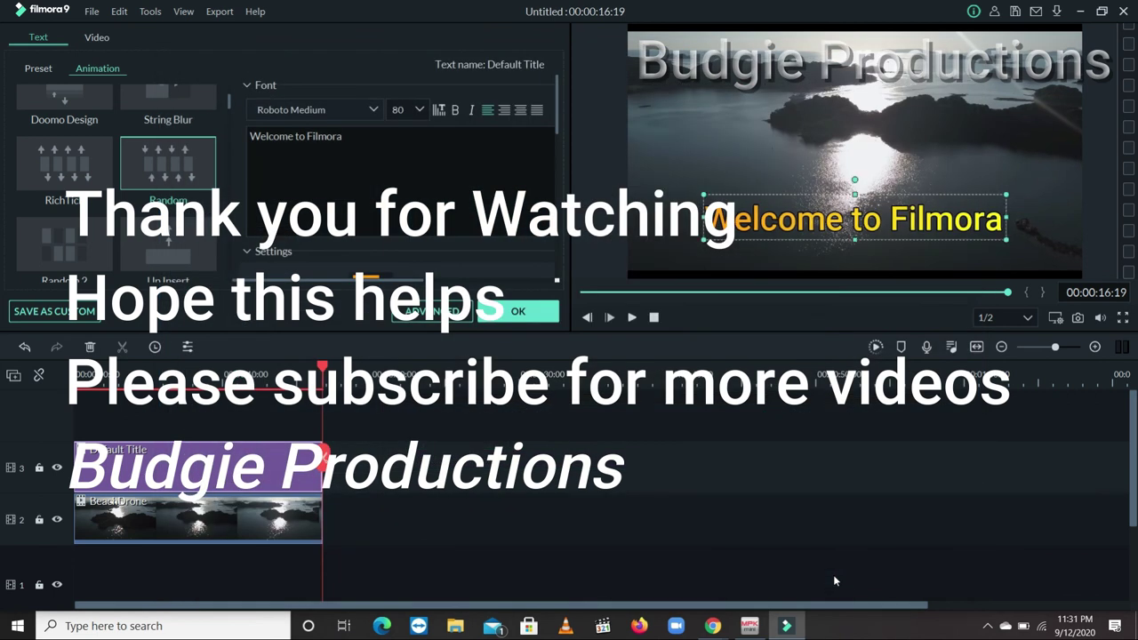